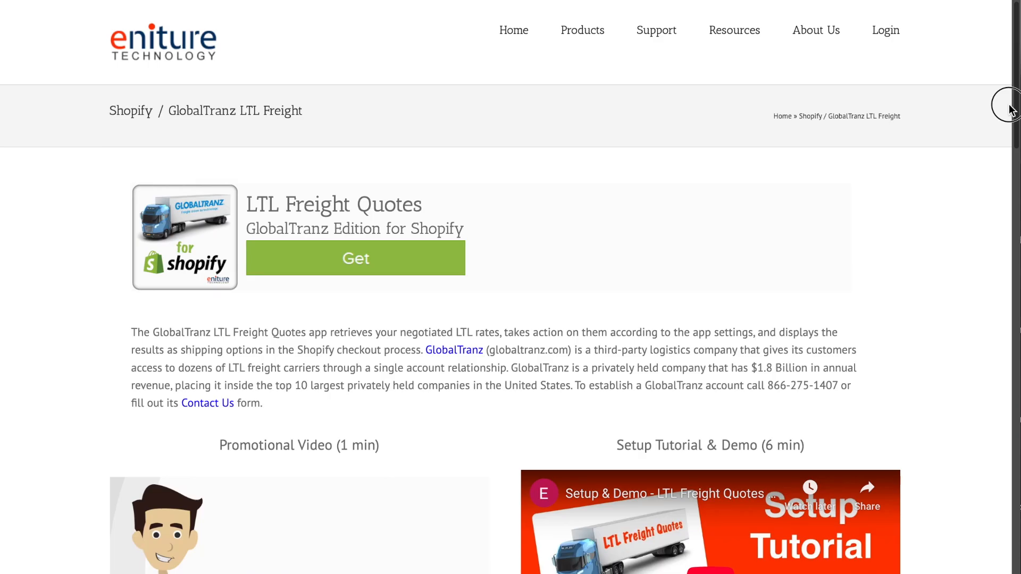
# - Examine the GlobalTranz LTL Freight product page for Shopify and open its documentation
pyautogui.moveTo(1009, 109); pyautogui.dragTo(1001, 312)
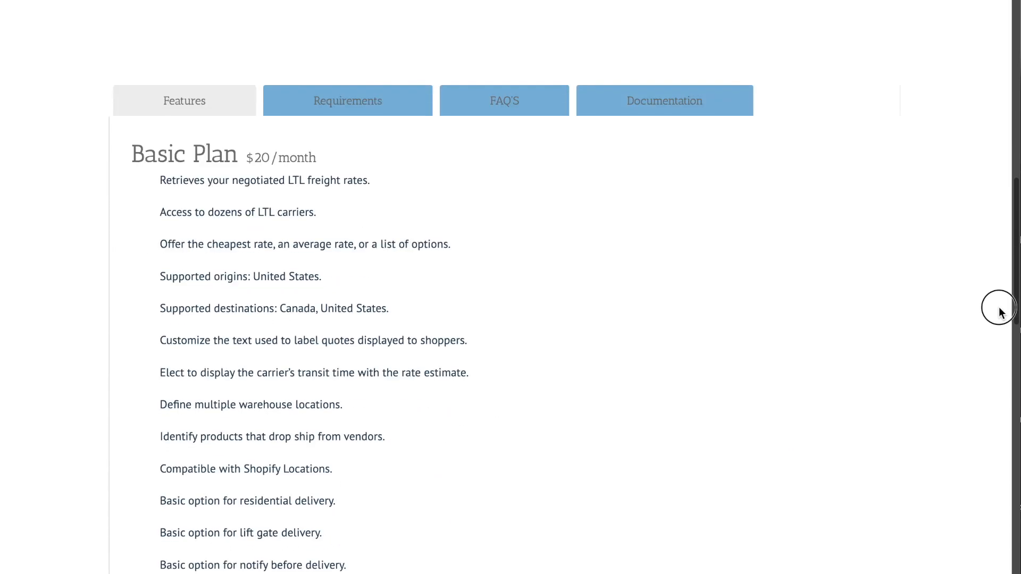
pyautogui.click(658, 94)
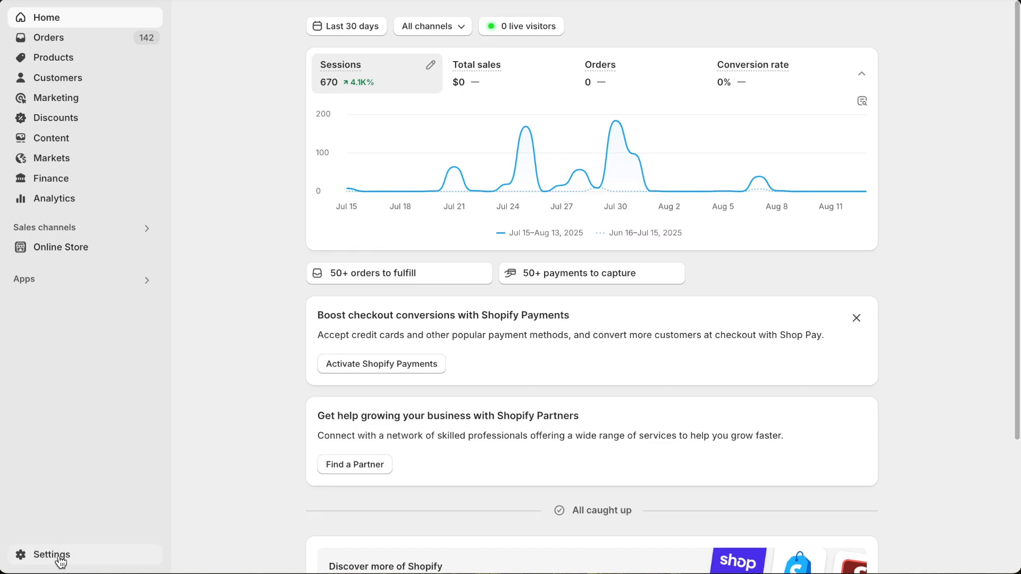
# - Install the GlobalTranz LTL Freight Quotes app from the Shopify App Store and approve its $20.00 Basic Plan subscription
pyautogui.click(57, 558)
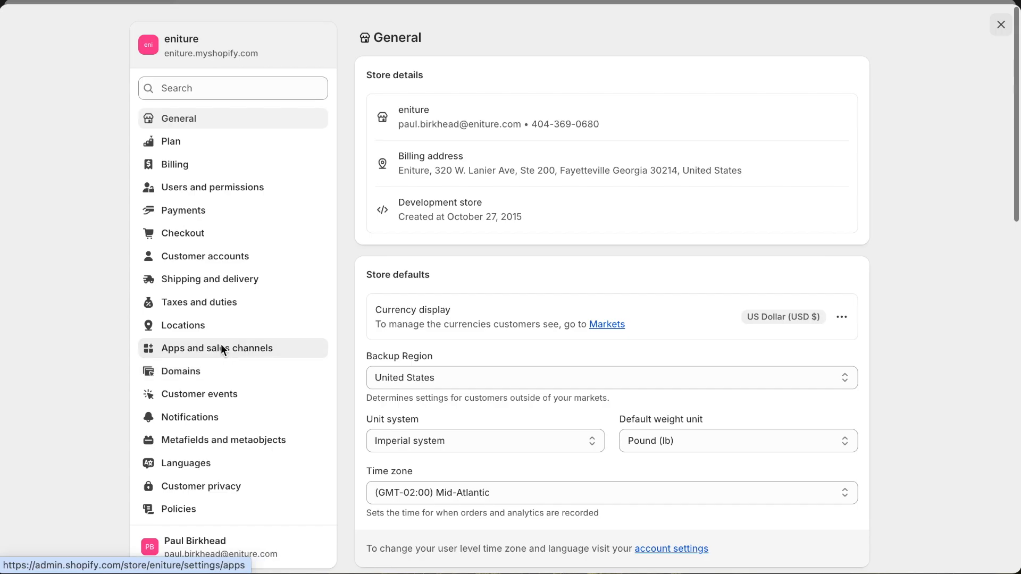
pyautogui.click(222, 347)
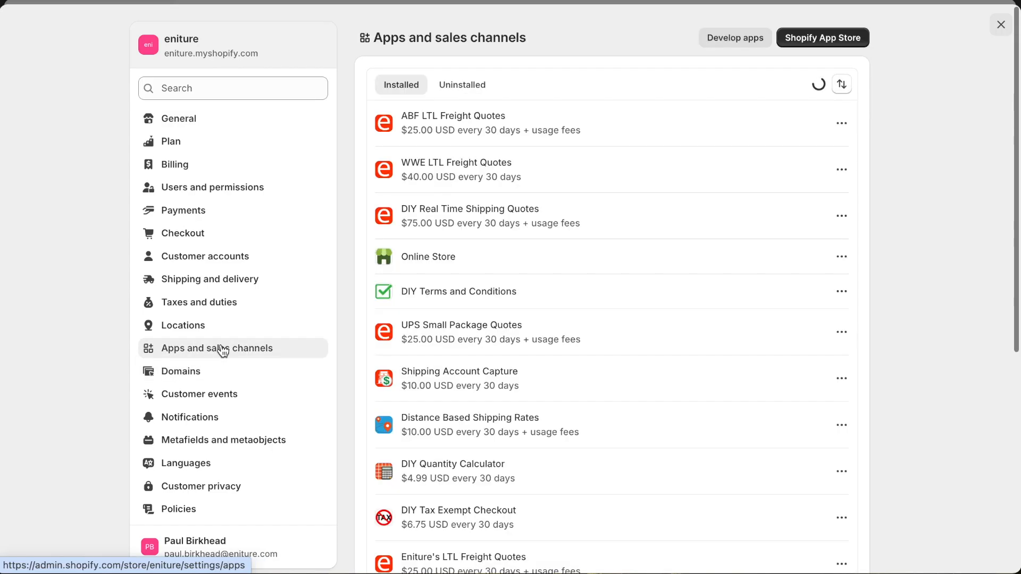
pyautogui.click(830, 38)
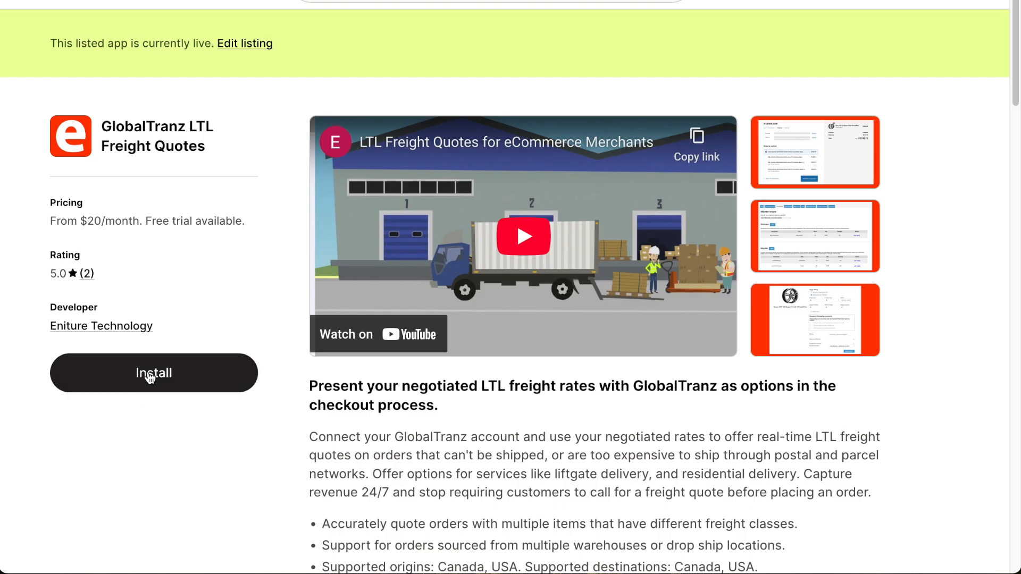
pyautogui.click(150, 375)
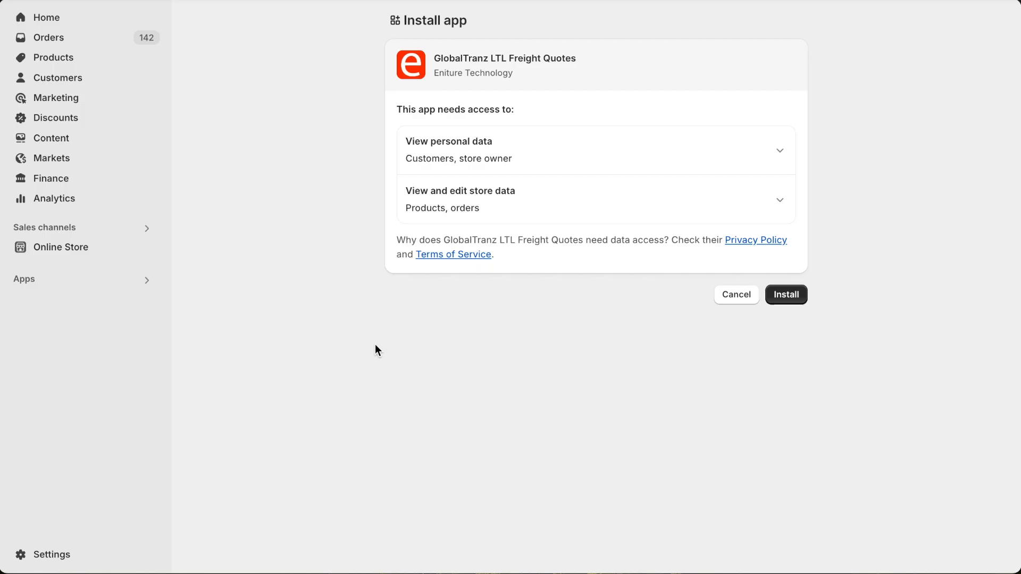
pyautogui.click(789, 297)
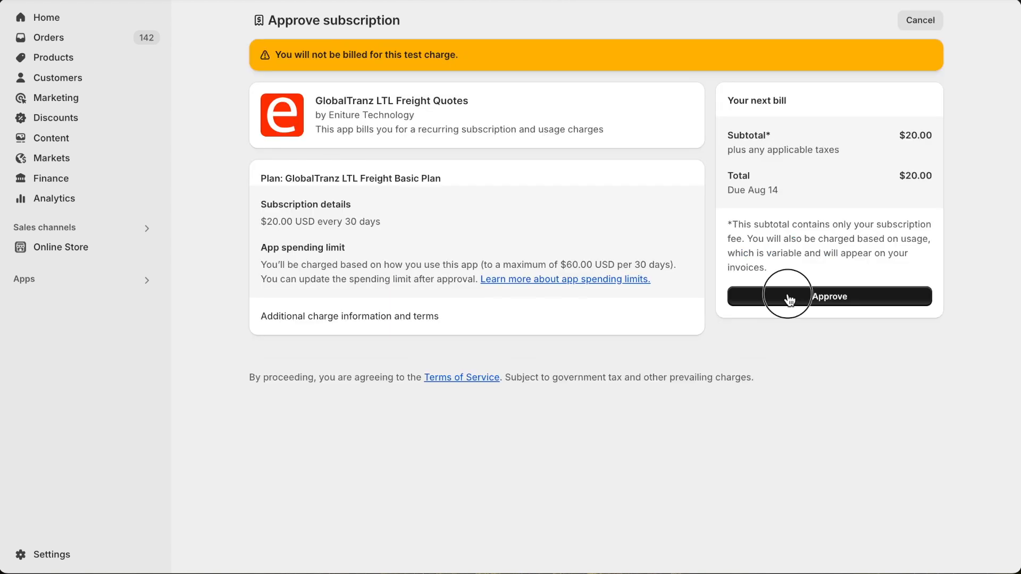
pyautogui.click(789, 297)
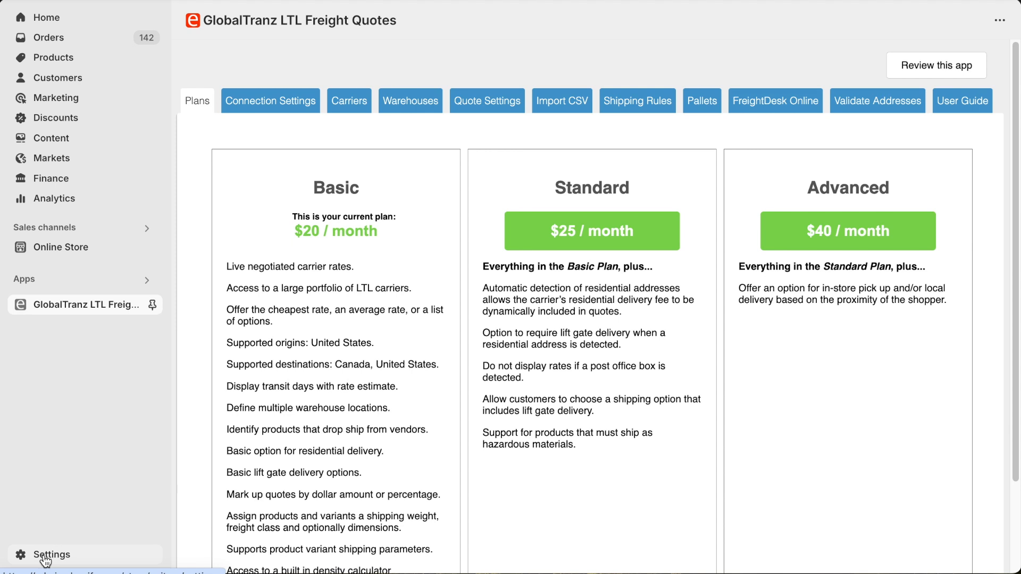
# - Add an app-calculated GlobalTranz LTL Freight Quotes rate, with its app-preference services enabled, to the general profile's United States and Canada zone
pyautogui.click(46, 559)
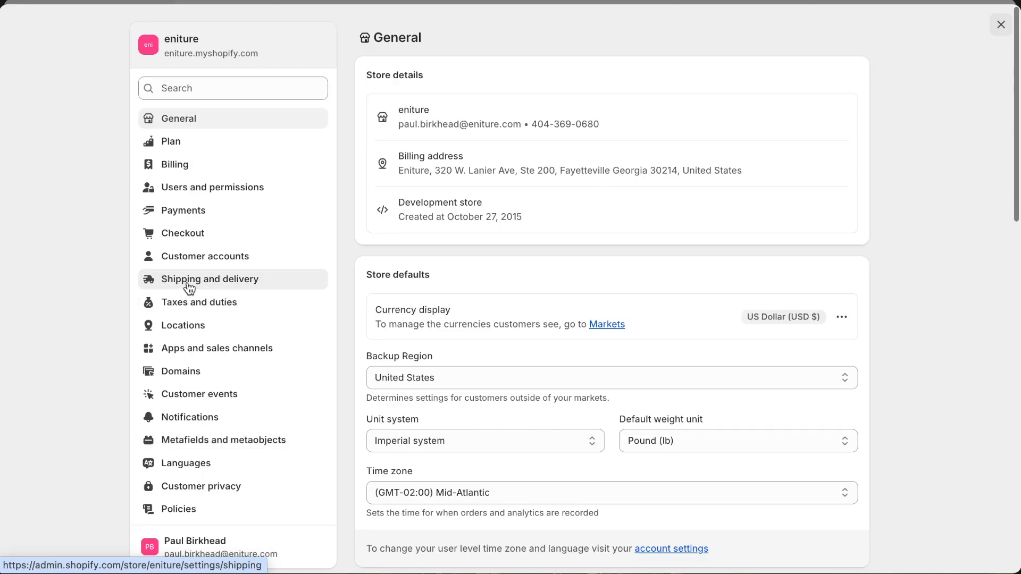
pyautogui.click(189, 285)
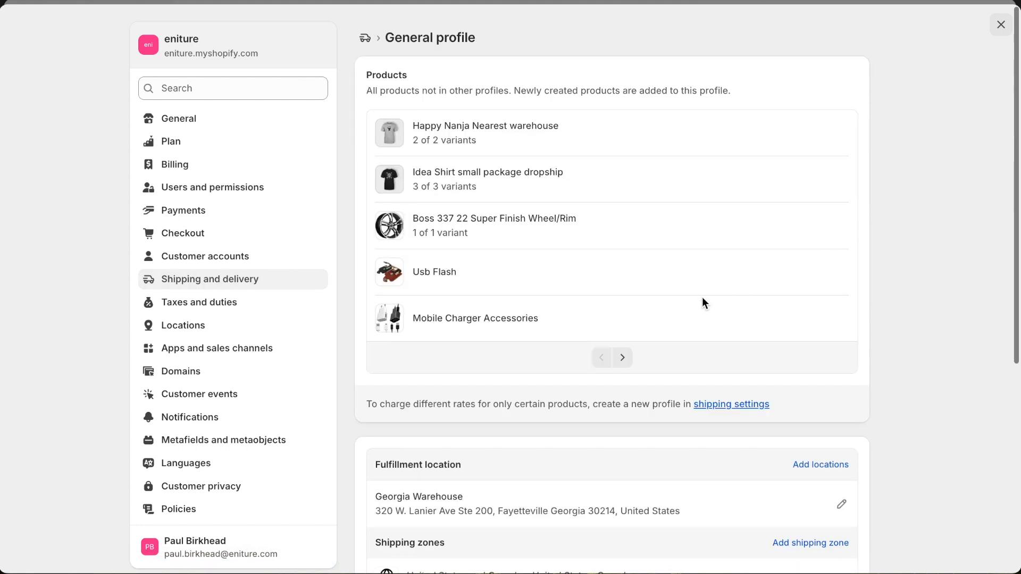
pyautogui.scroll(-3, 702, 302)
pyautogui.click(400, 460)
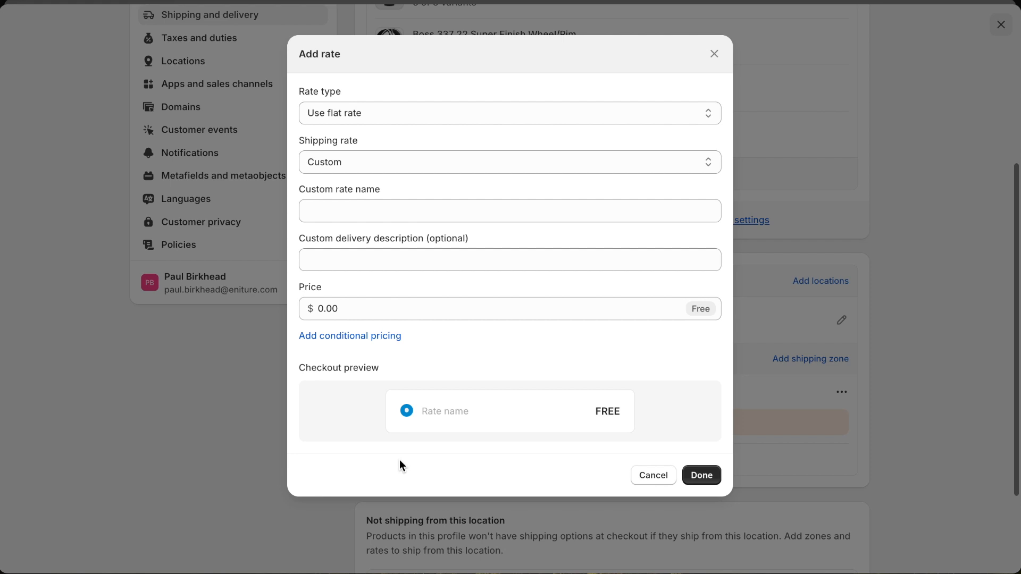
pyautogui.click(406, 122)
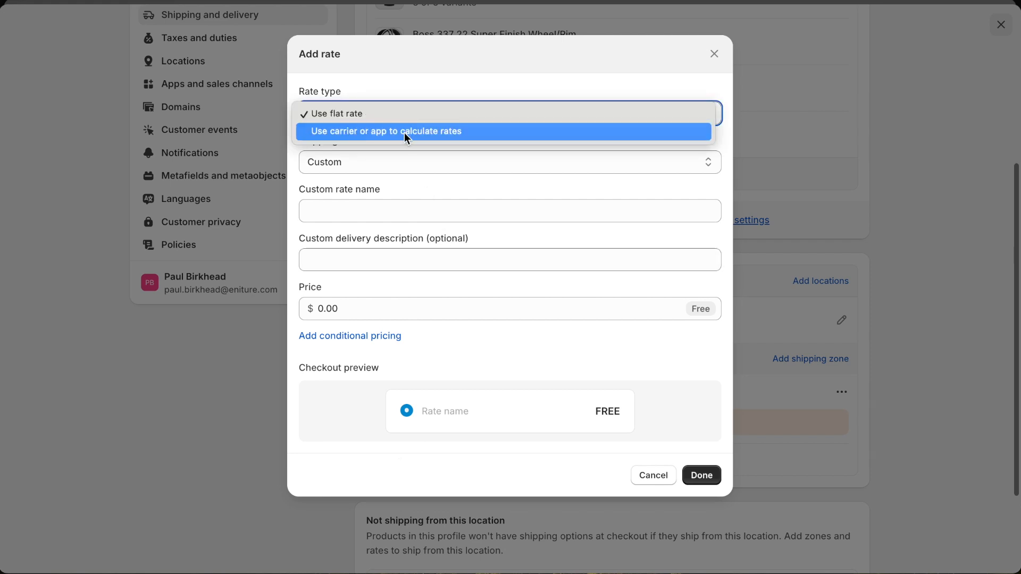
pyautogui.click(405, 132)
pyautogui.click(379, 166)
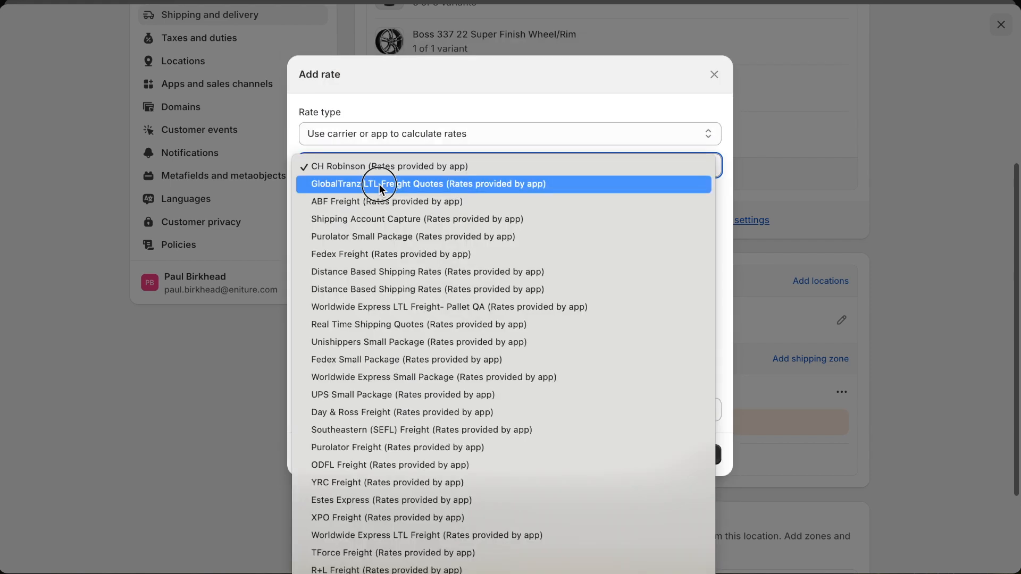
pyautogui.click(379, 184)
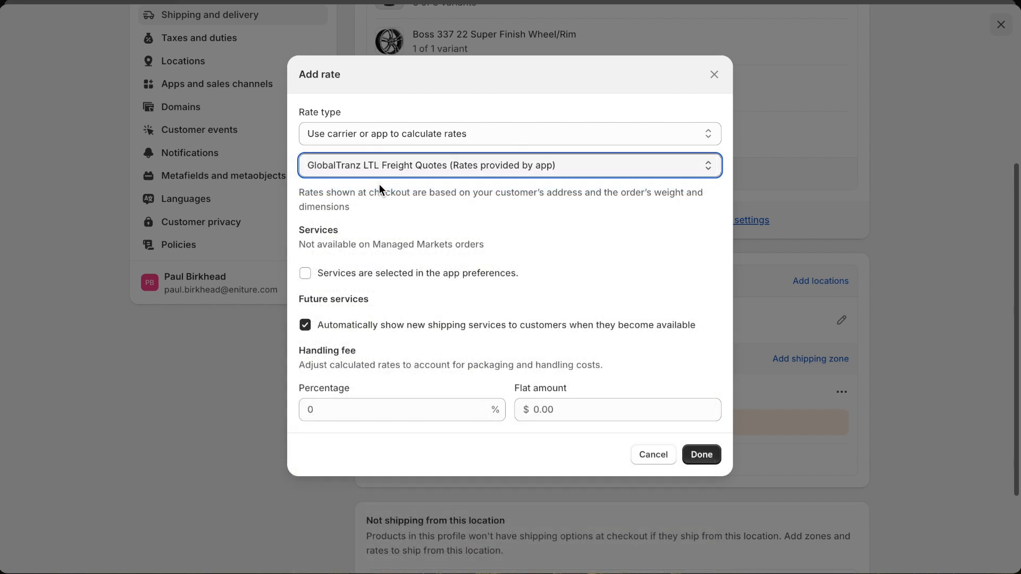
pyautogui.click(306, 273)
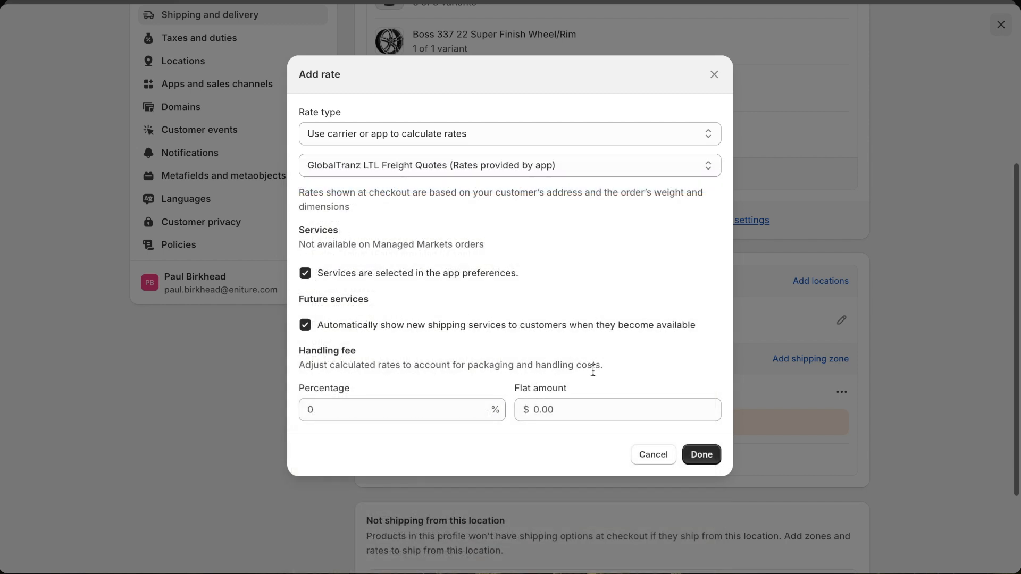
pyautogui.click(701, 454)
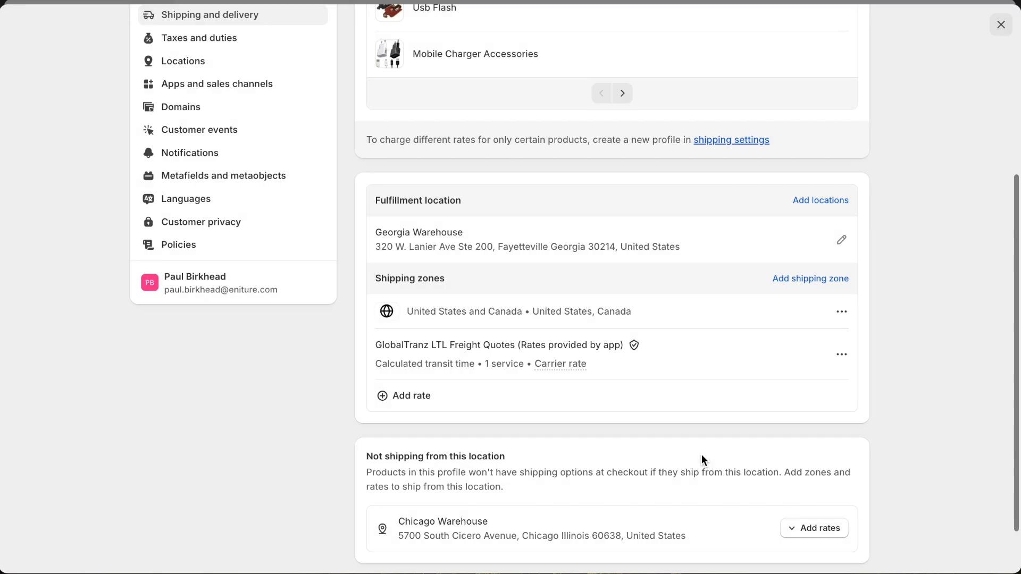
# - Leave the store settings and switch the GlobalTranz app subscription to the Standard plan at $25 / month
pyautogui.click(1002, 27)
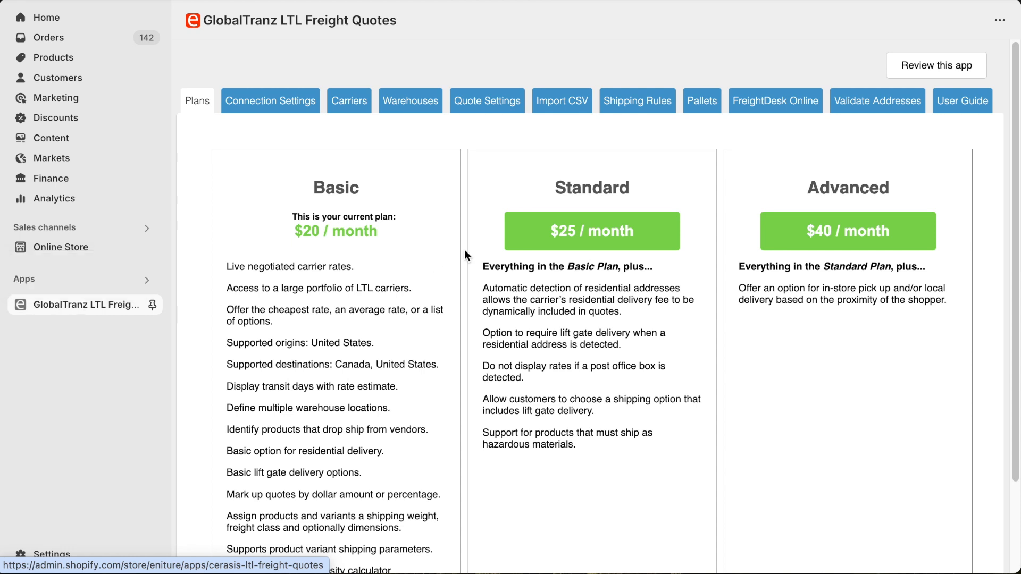
pyautogui.click(576, 236)
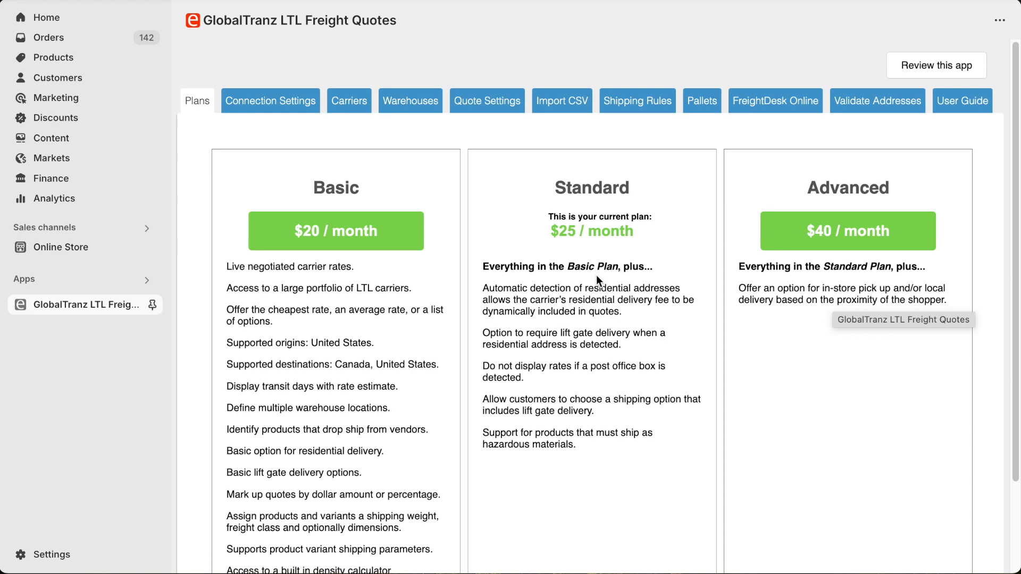
# - Save the app's connection settings with GlobalTranz as the API, and test the connection
pyautogui.click(254, 106)
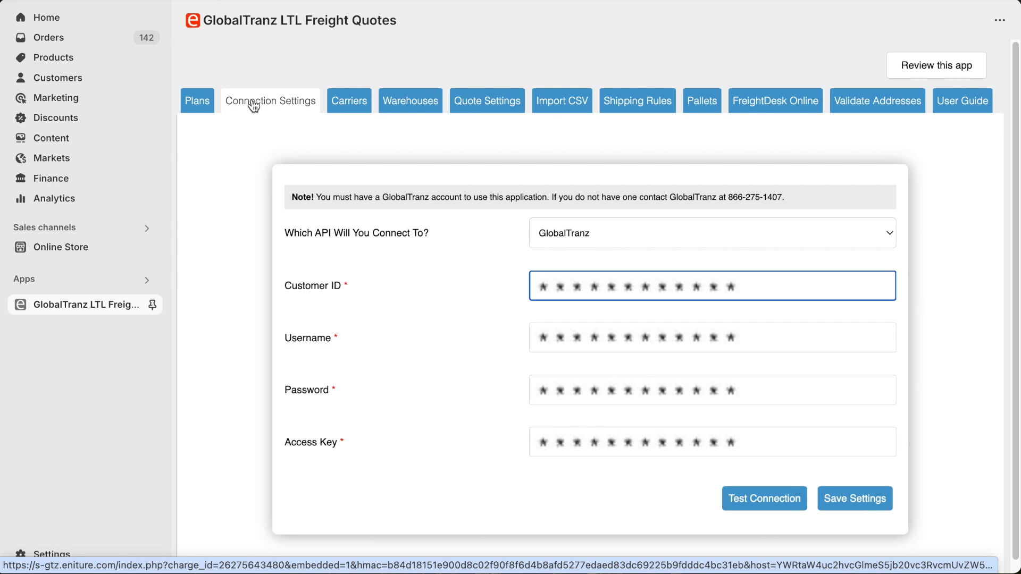
pyautogui.click(880, 237)
pyautogui.click(880, 237)
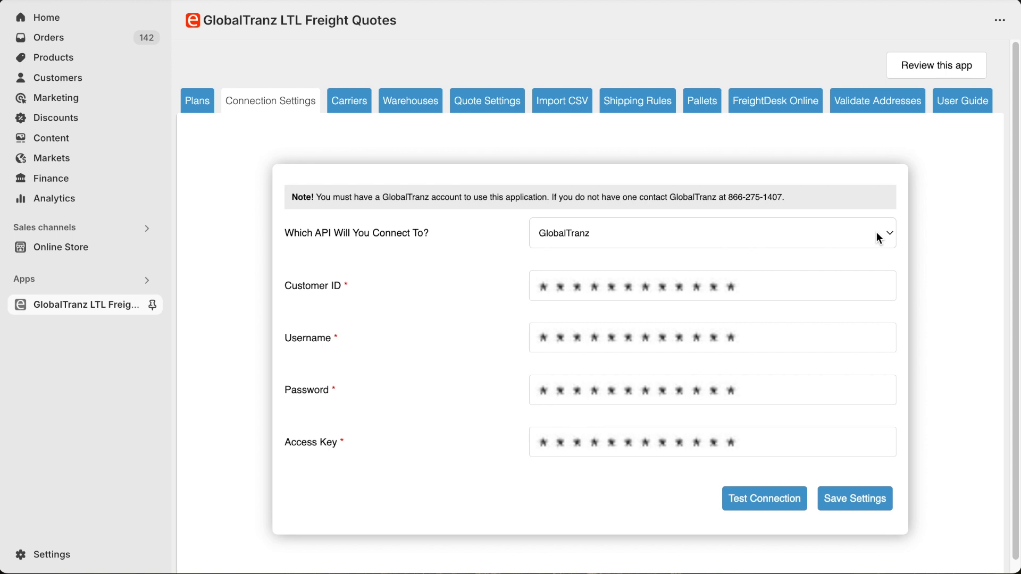
pyautogui.click(862, 500)
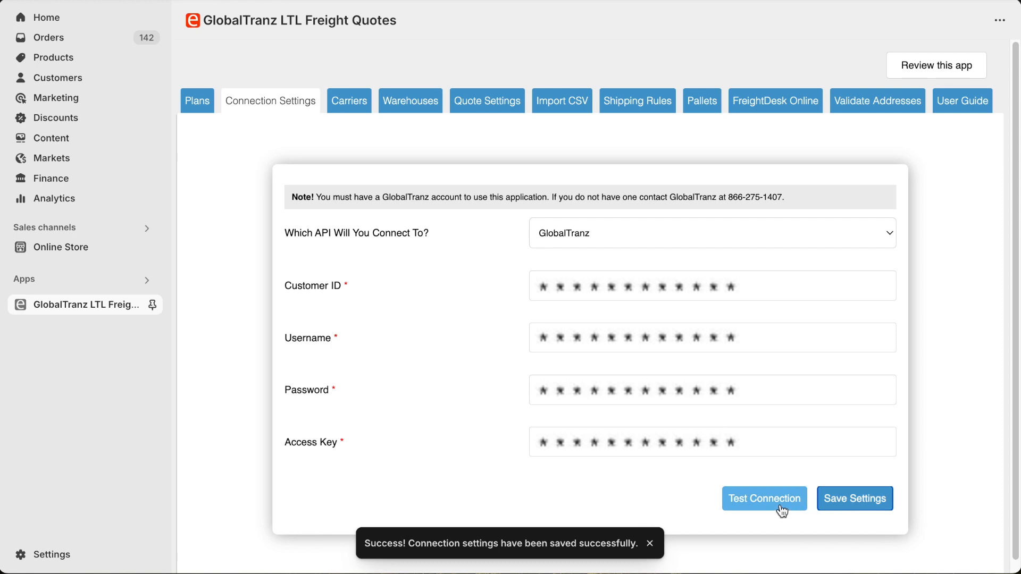
pyautogui.click(750, 505)
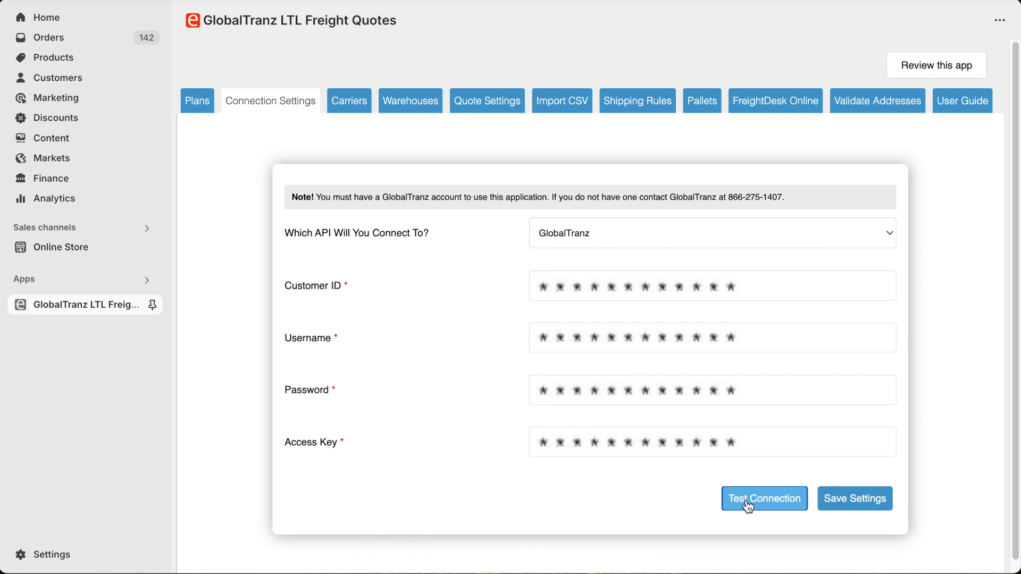
# - Review the app's list of LTL carriers and save the carrier selection as it is
pyautogui.click(349, 109)
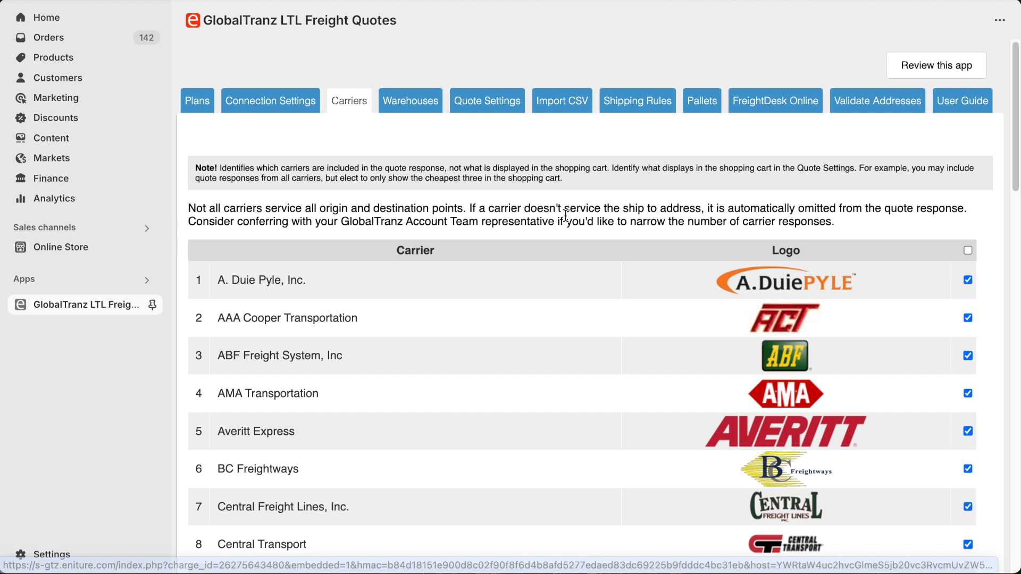
pyautogui.scroll(-20, 565, 215)
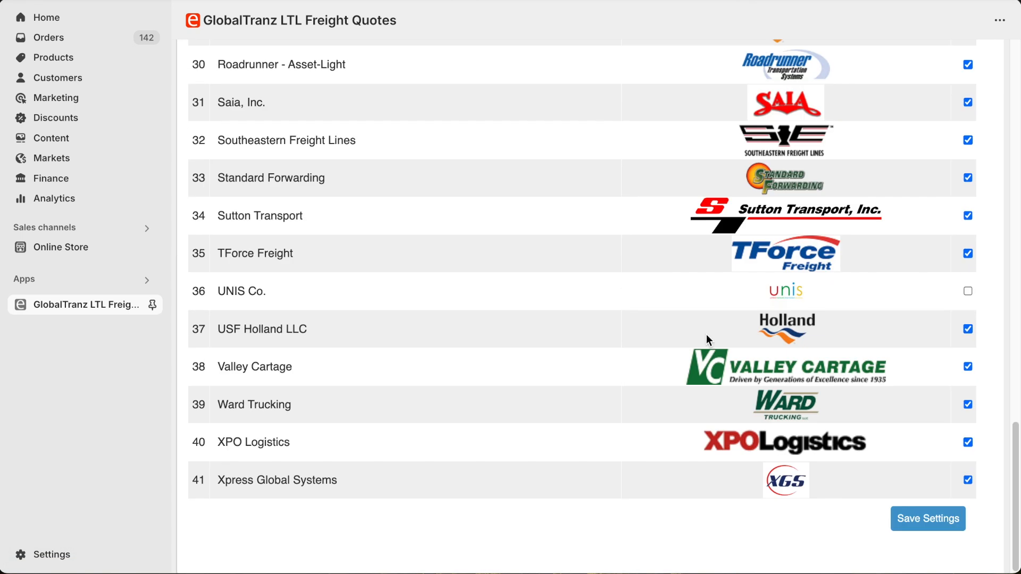
pyautogui.click(919, 520)
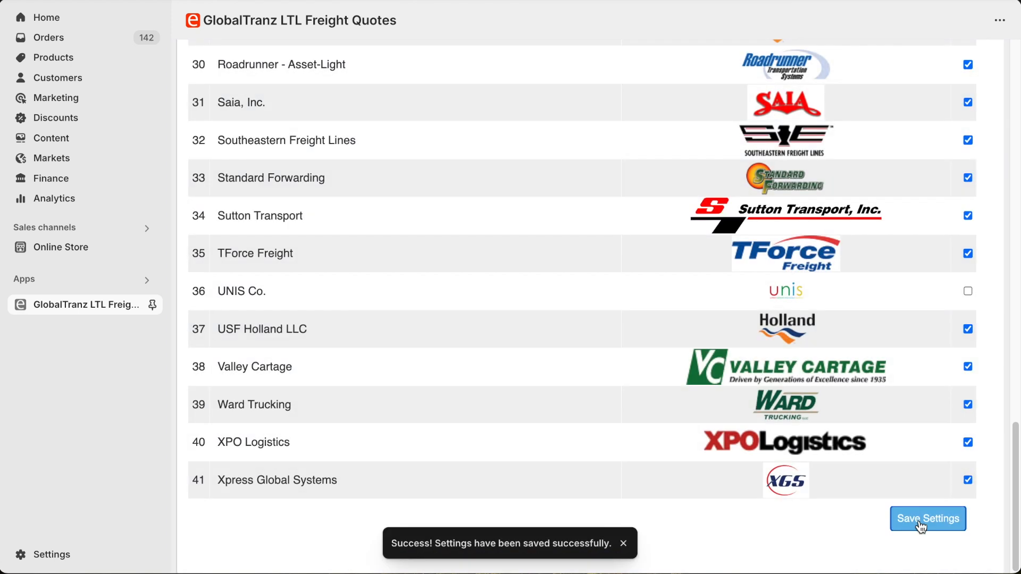
# - Add and save a shipment-origin warehouse nicknamed "Warehouse" with zip 62563 in Rochester, IL, US
pyautogui.scroll(20, 921, 526)
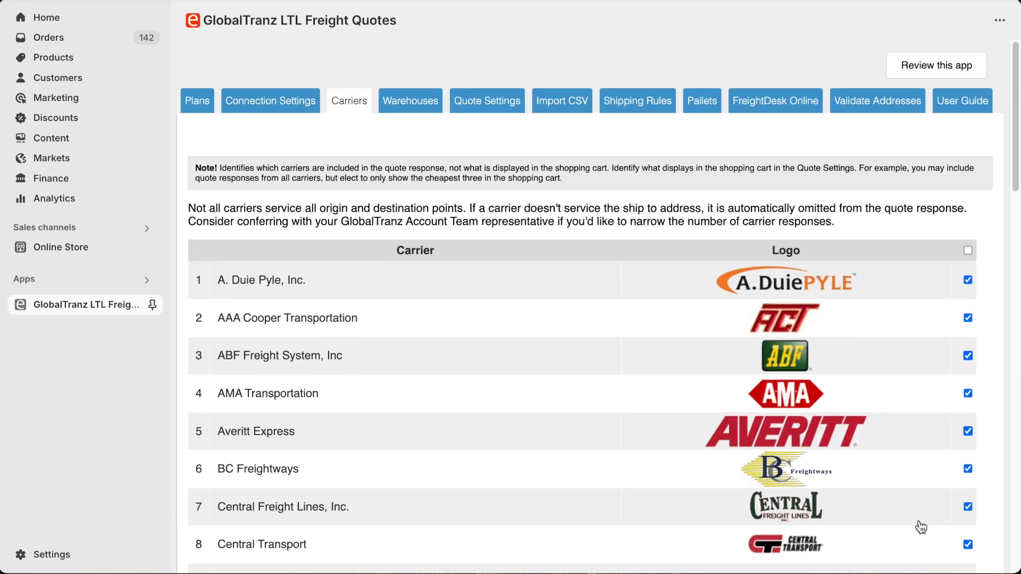
pyautogui.click(405, 102)
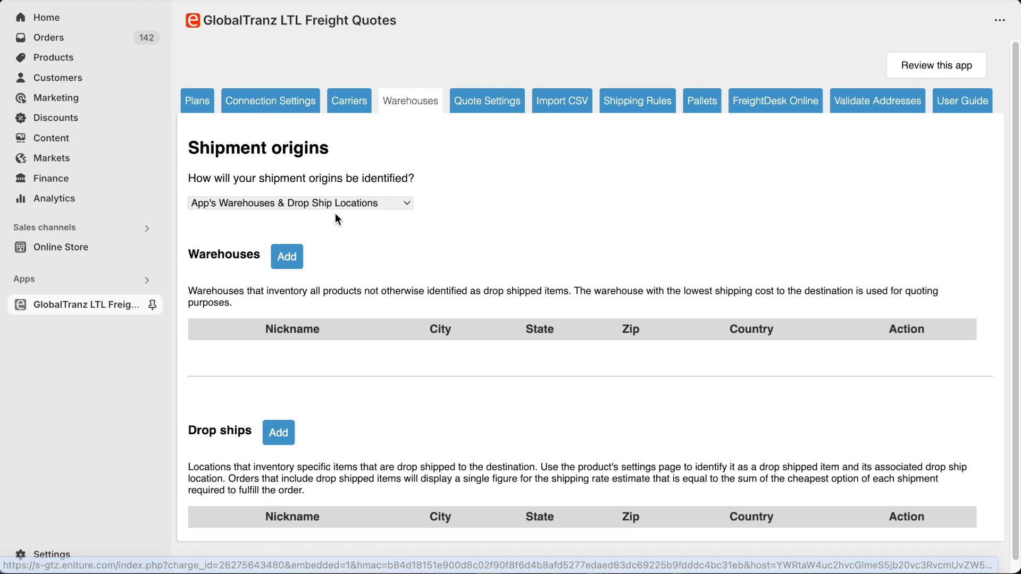
pyautogui.click(287, 257)
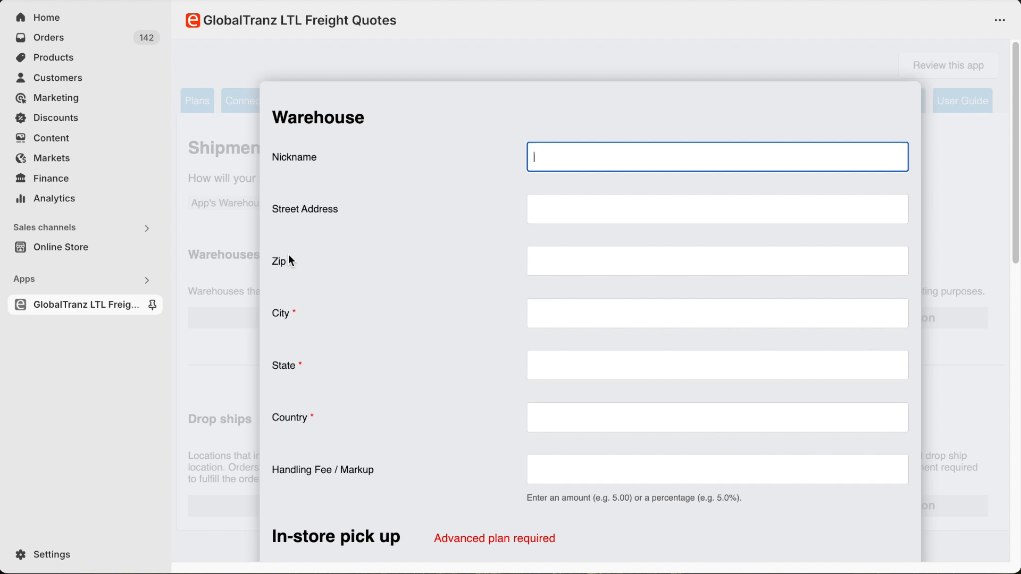
pyautogui.write('Warehouse')
pyautogui.press('Tab')
pyautogui.press('Tab')
pyautogui.write('6')
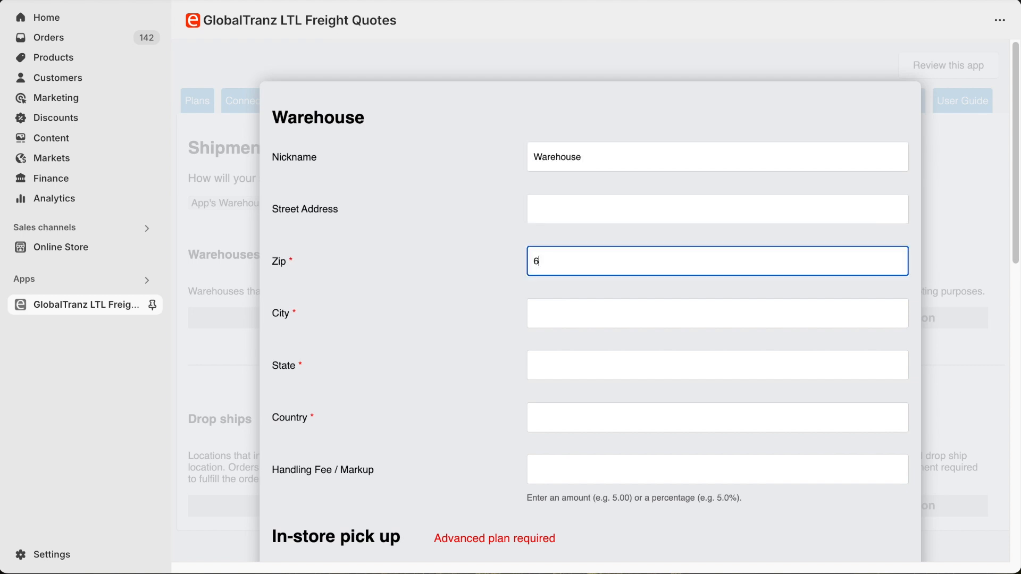
pyautogui.write('2563')
pyautogui.press('Tab')
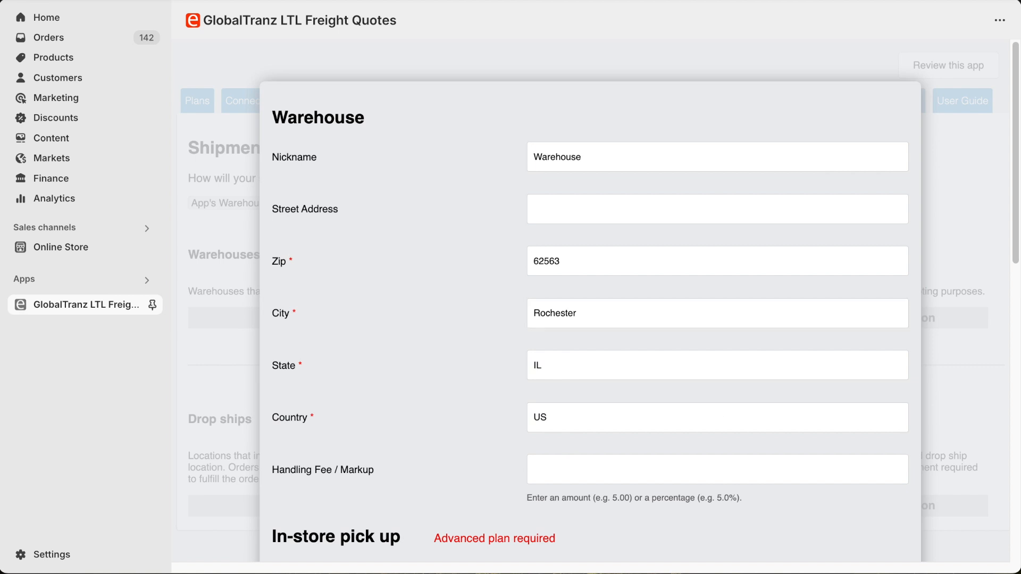
pyautogui.scroll(-12, 290, 258)
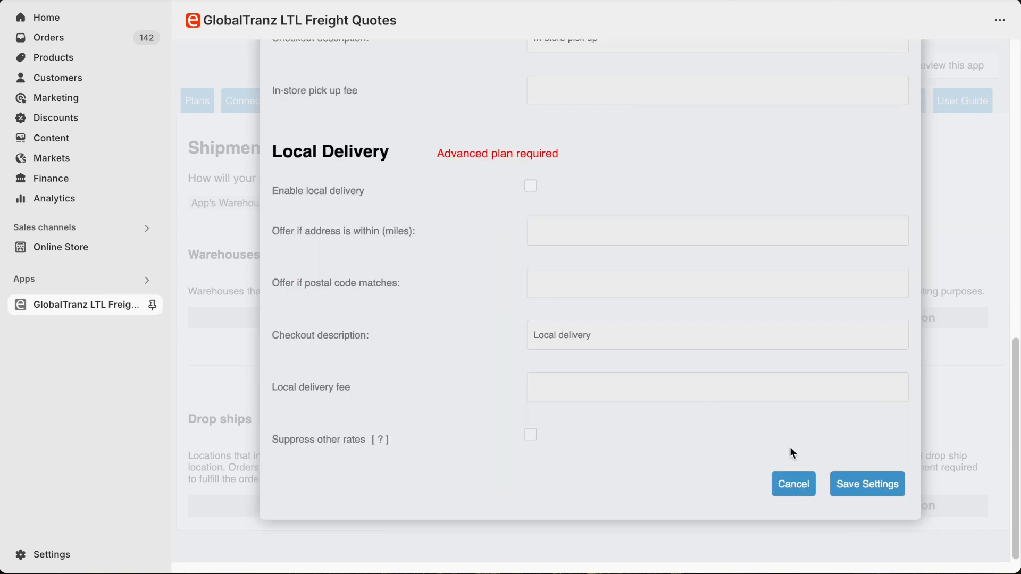
pyautogui.click(869, 486)
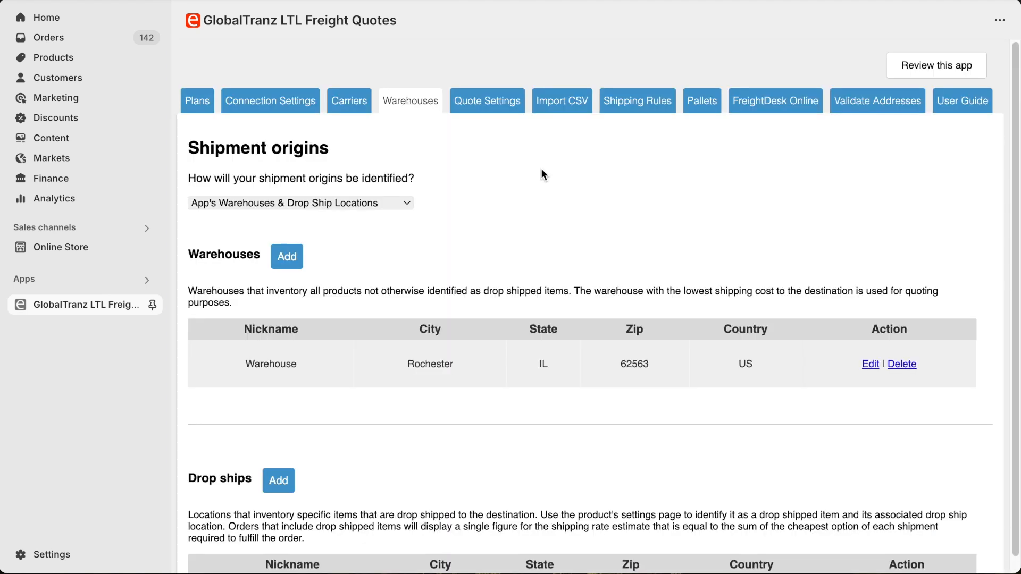
# - Enable Cheapest Options in the quote settings, with 2 options displayed in the shopping cart
pyautogui.click(488, 105)
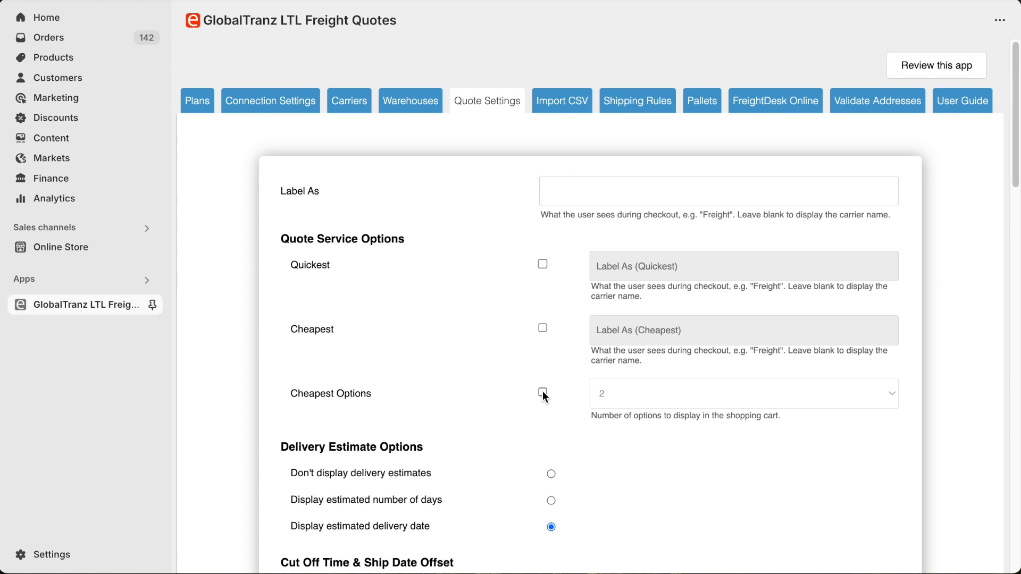
pyautogui.click(543, 393)
pyautogui.click(607, 399)
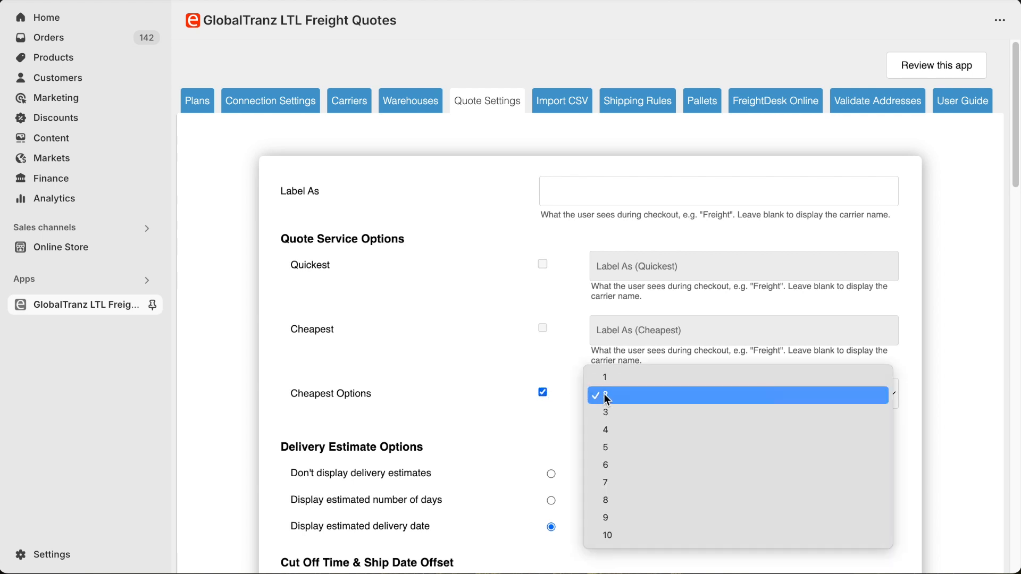
pyautogui.click(609, 397)
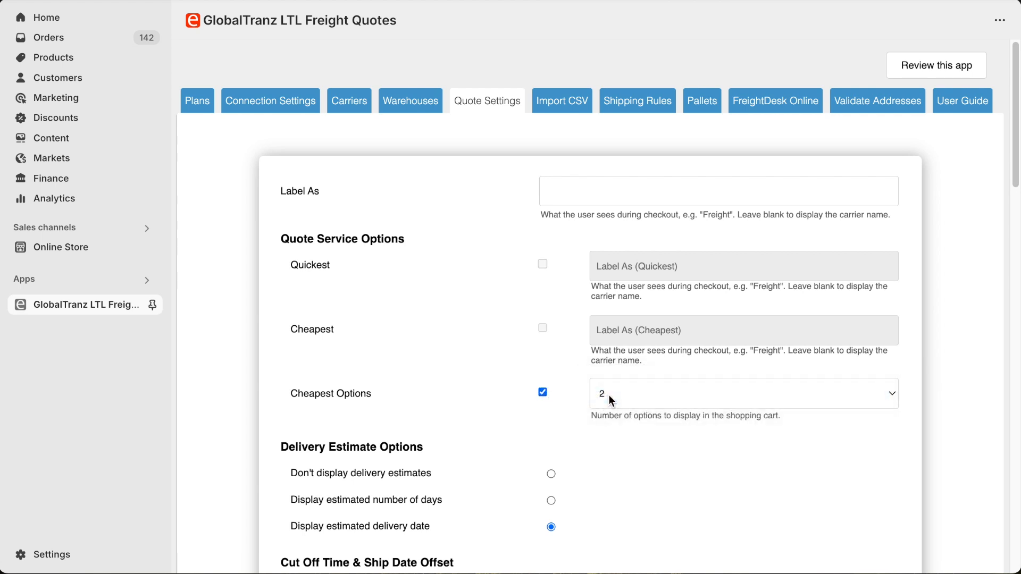
# - Offer lift gate delivery as an option in the quote settings and save the settings
pyautogui.moveTo(1015, 63); pyautogui.dragTo(1016, 311)
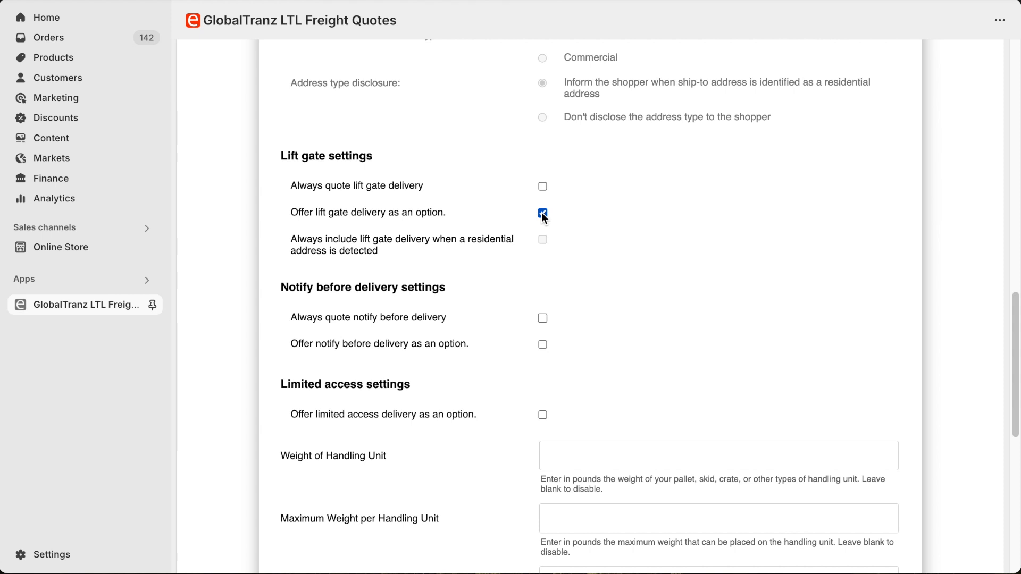
pyautogui.scroll(-9, 543, 215)
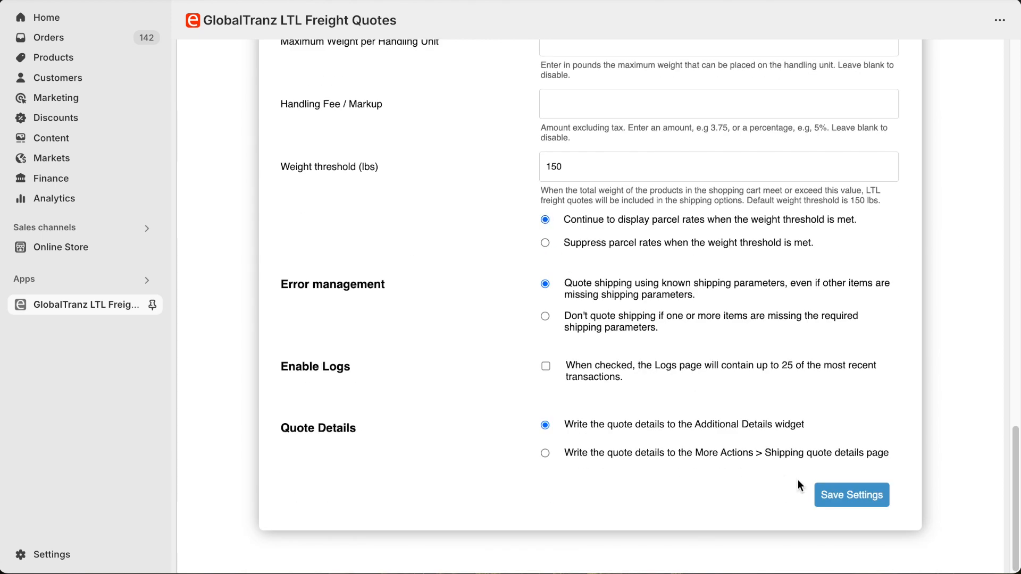
pyautogui.click(849, 497)
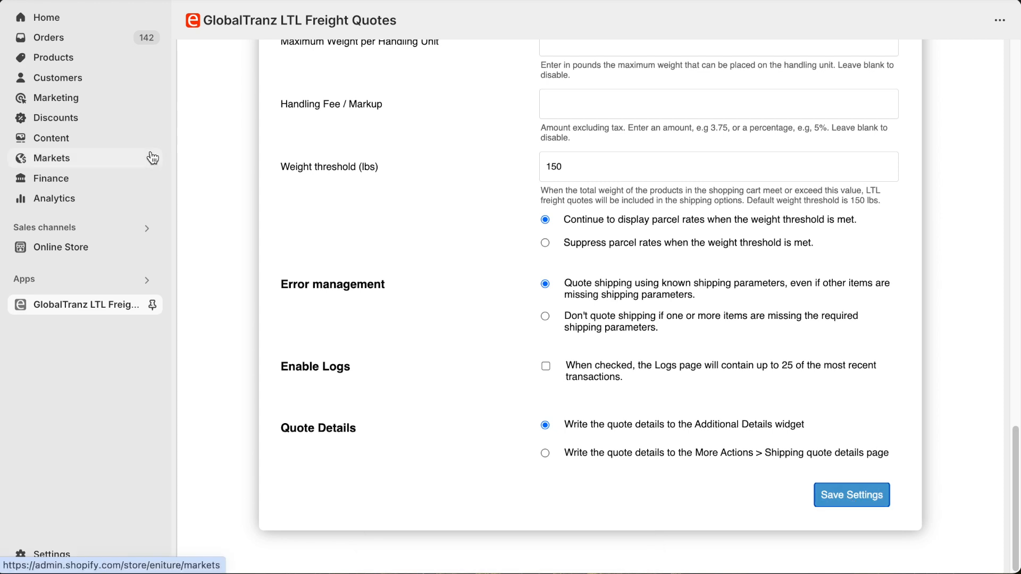
# - Open the GlobalTranz LTL Freight Quotes shipping parameters for the product "Boss 337 22 Super Finish Wheel/Rim"
pyautogui.click(47, 63)
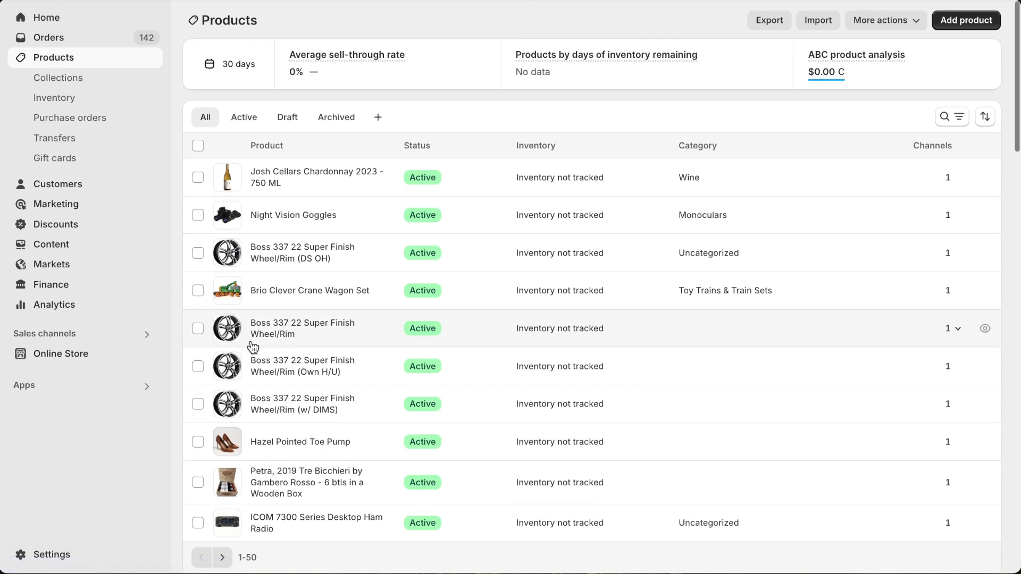
pyautogui.click(277, 328)
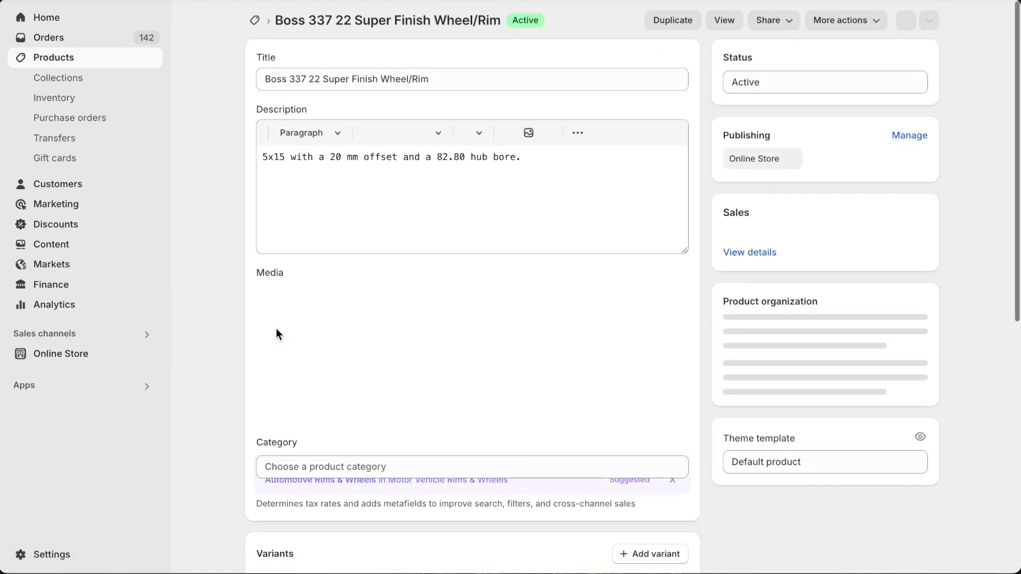
pyautogui.click(853, 24)
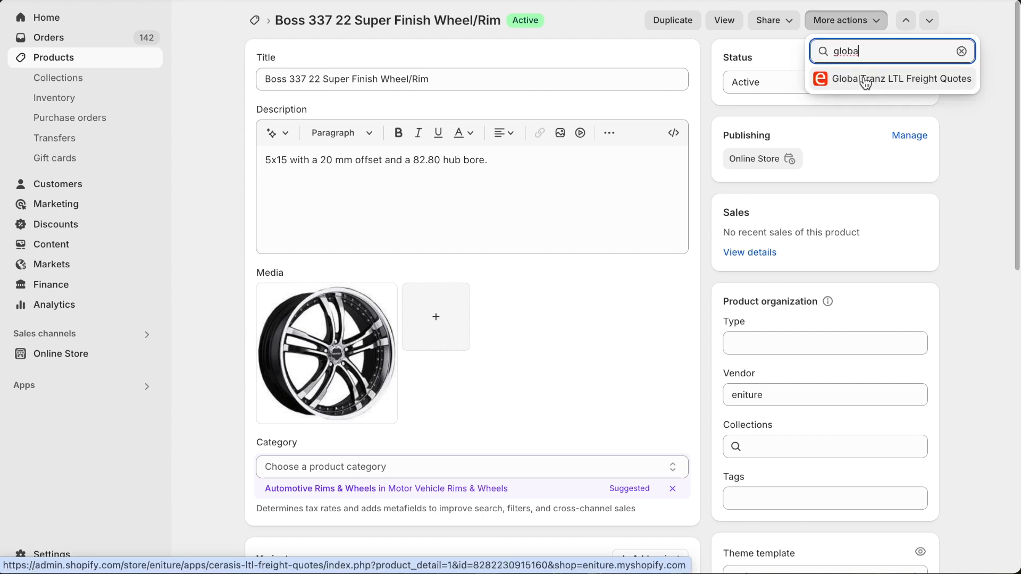
pyautogui.click(864, 81)
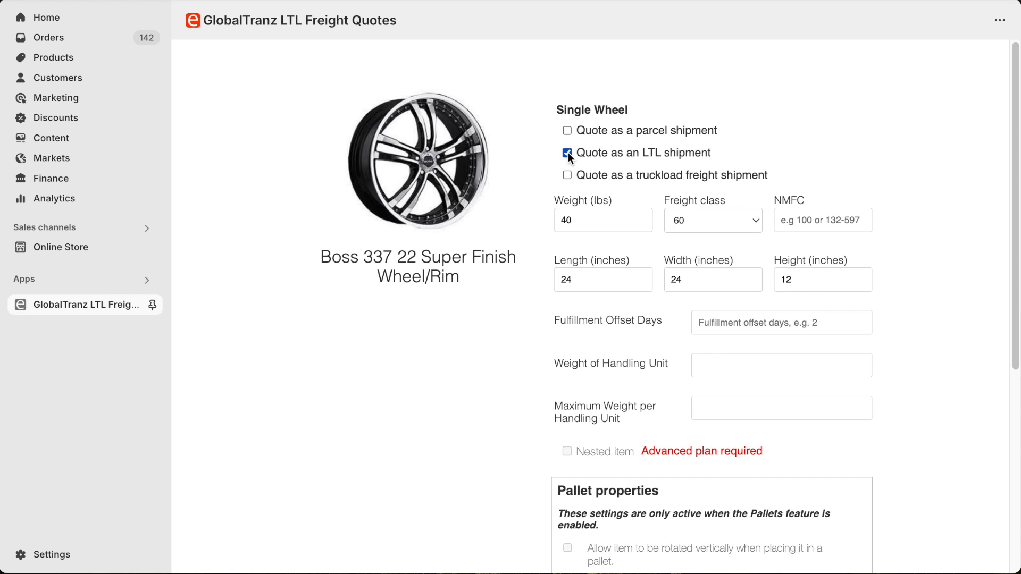
# - Set the Single Wheel variant to quote as an LTL shipment with weight 40 lbs and freight class 60, and save it
pyautogui.doubleClick(566, 221)
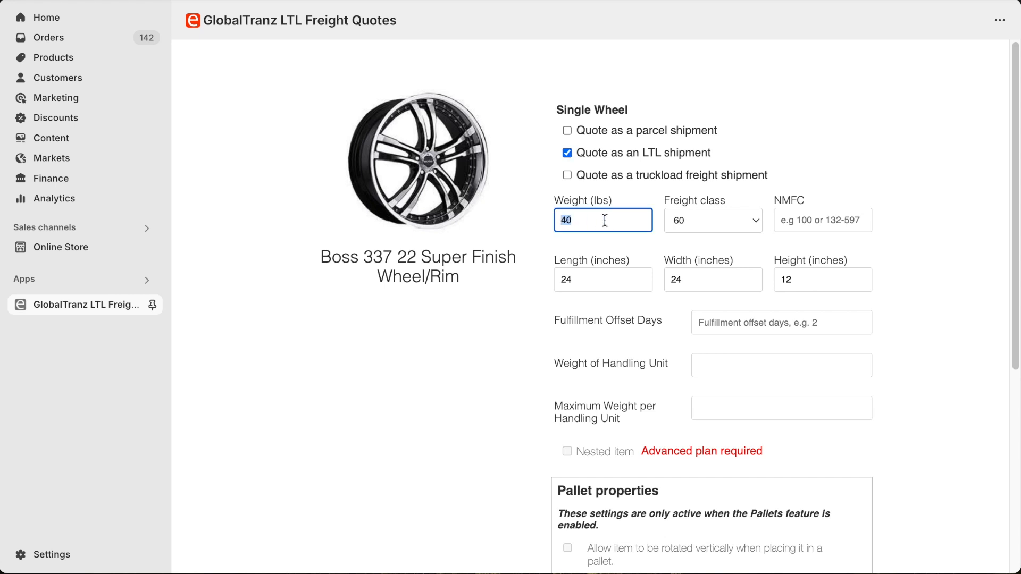
pyautogui.click(695, 220)
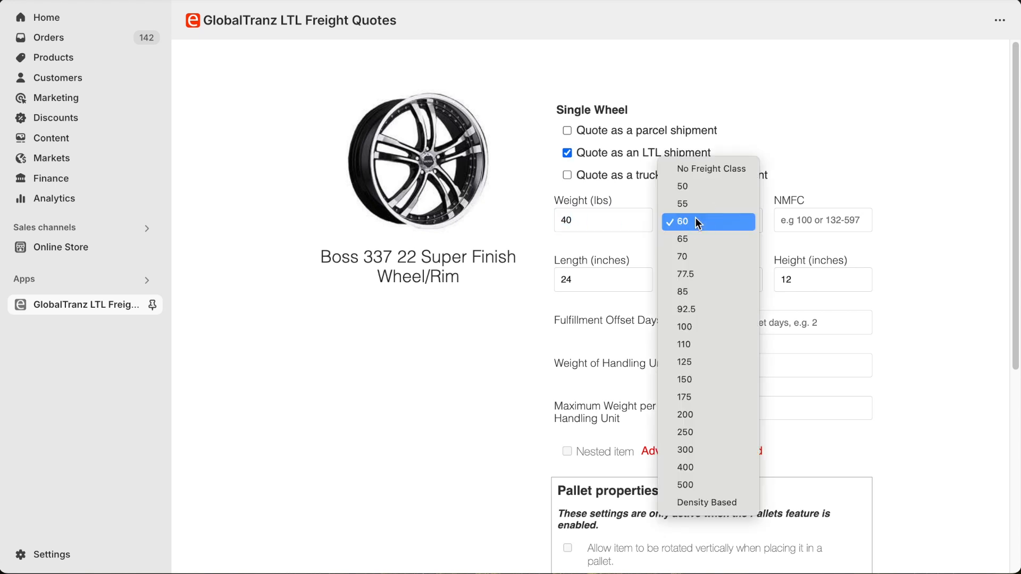
pyautogui.click(698, 221)
pyautogui.scroll(-6, 694, 218)
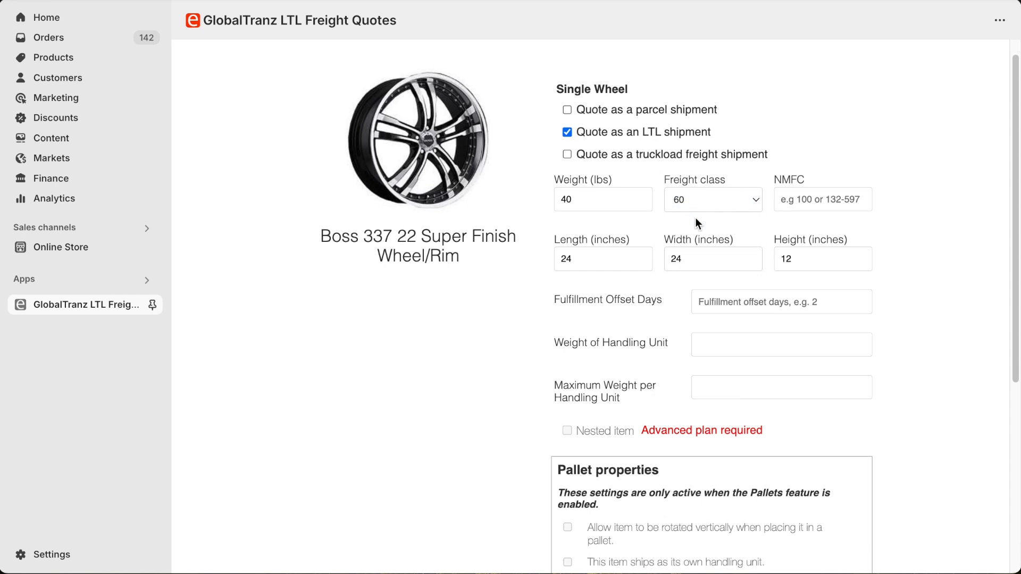
pyautogui.click(813, 550)
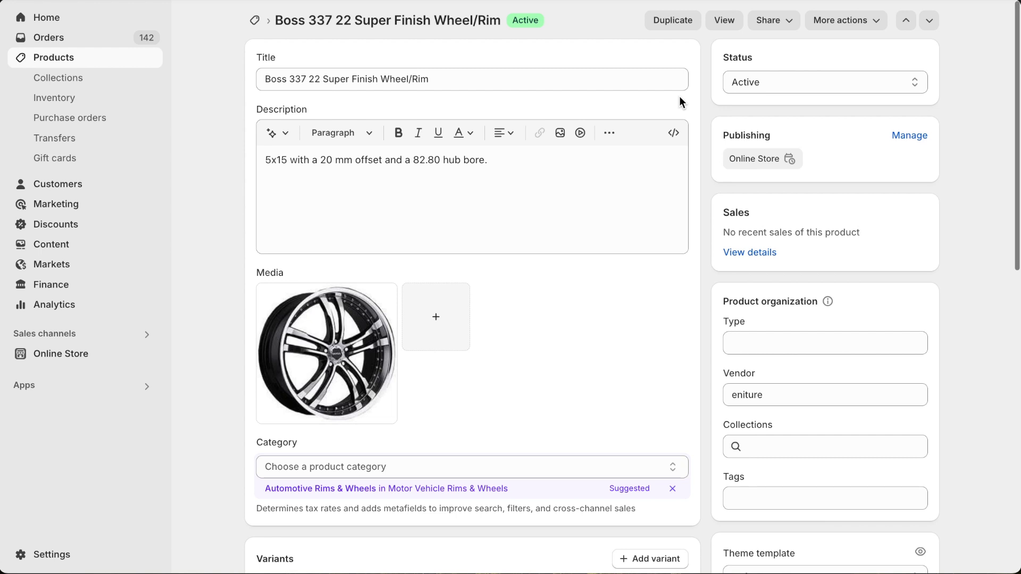
# - View the wheel's product page in the online store and add a quantity of 4 to the cart
pyautogui.click(729, 21)
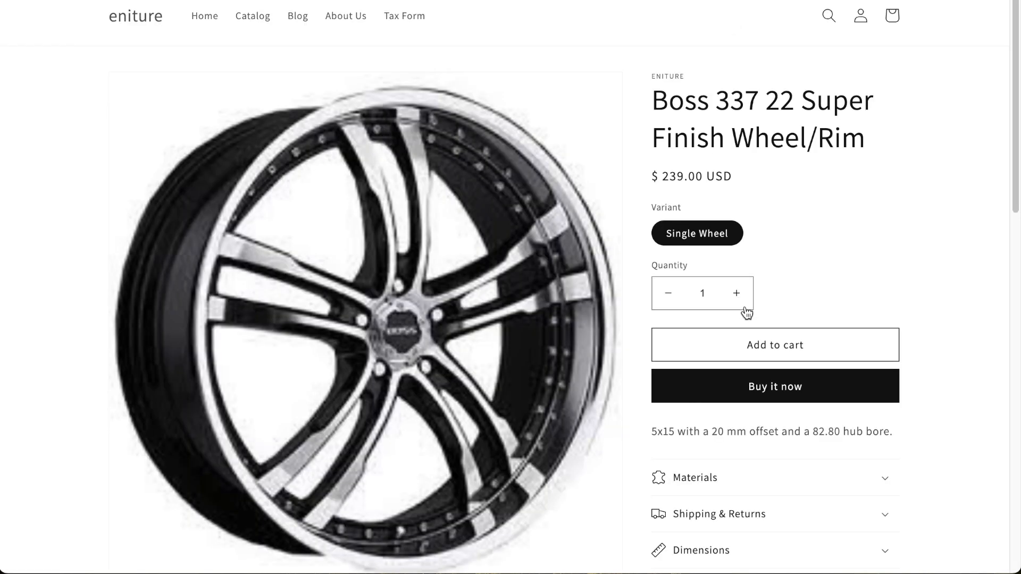
pyautogui.click(738, 296)
pyautogui.click(738, 296)
pyautogui.click(737, 296)
pyautogui.click(748, 346)
# - Proceed from the cart to checkout and choose the AAA Cooper shipping method with lift gate delivery
pyautogui.click(702, 455)
pyautogui.click(758, 492)
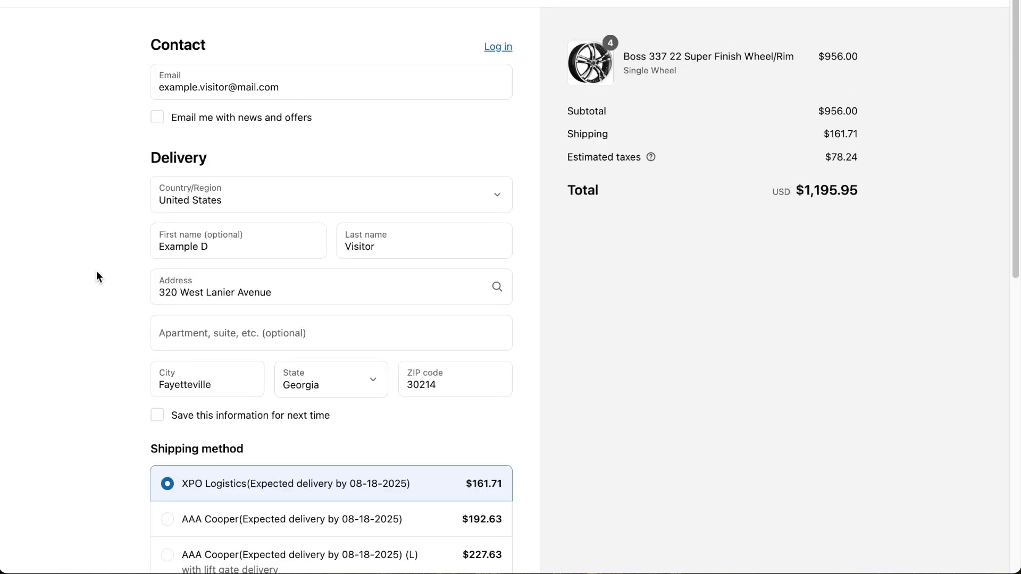
pyautogui.scroll(-4, 97, 270)
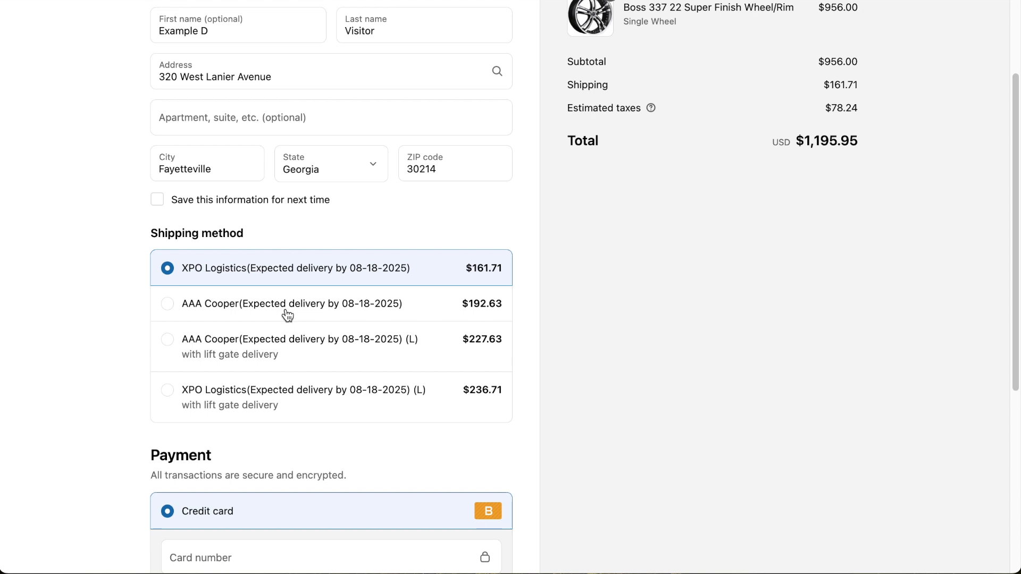
pyautogui.click(286, 346)
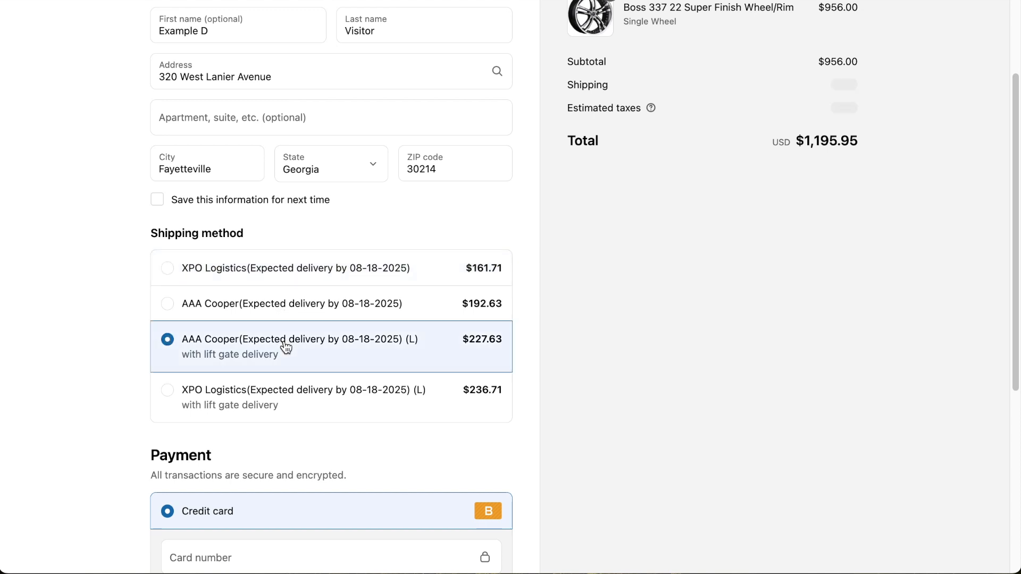